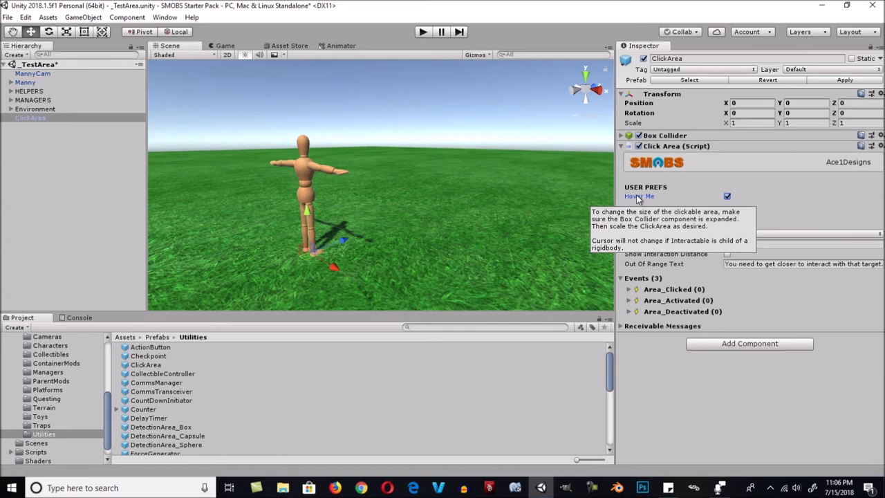
# - Examine the ClickArea's Box Collider settings and the available interaction types in its Click Area script
pyautogui.click(620, 136)
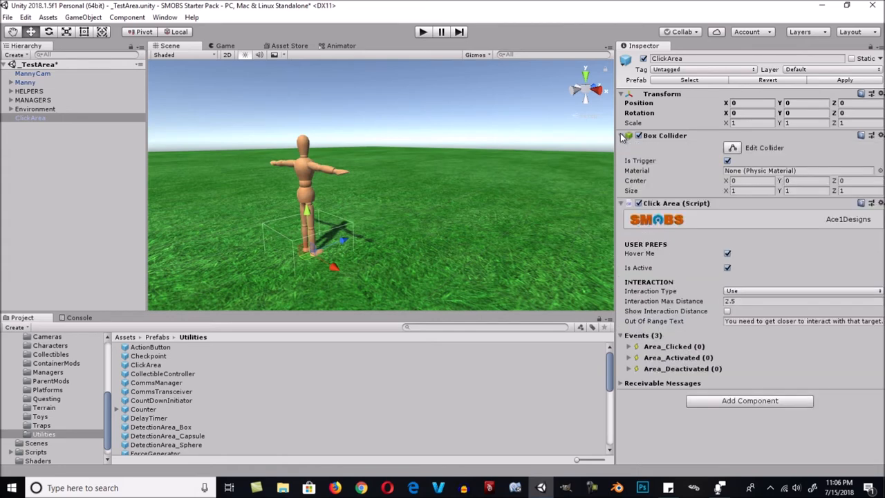
pyautogui.click(621, 136)
pyautogui.click(621, 136)
pyautogui.moveTo(665, 253)
pyautogui.click(674, 270)
pyautogui.click(746, 293)
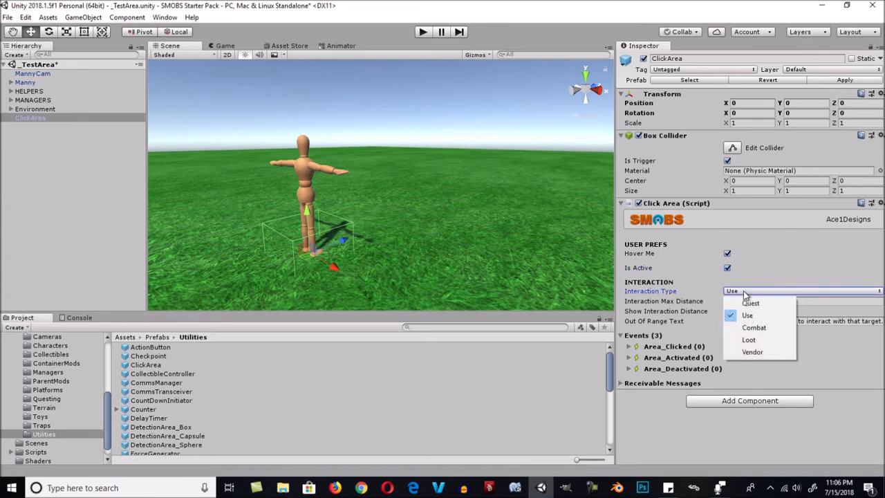
pyautogui.click(693, 294)
# - Inspect the CursorManager under MANAGERS in the scene and locate its prefab in the Managers prefab folder
pyautogui.click(11, 100)
pyautogui.click(46, 109)
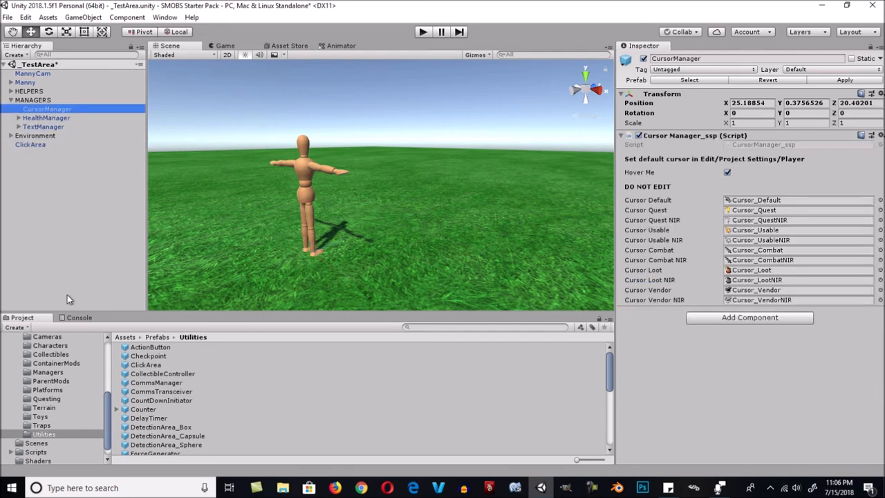
pyautogui.click(49, 373)
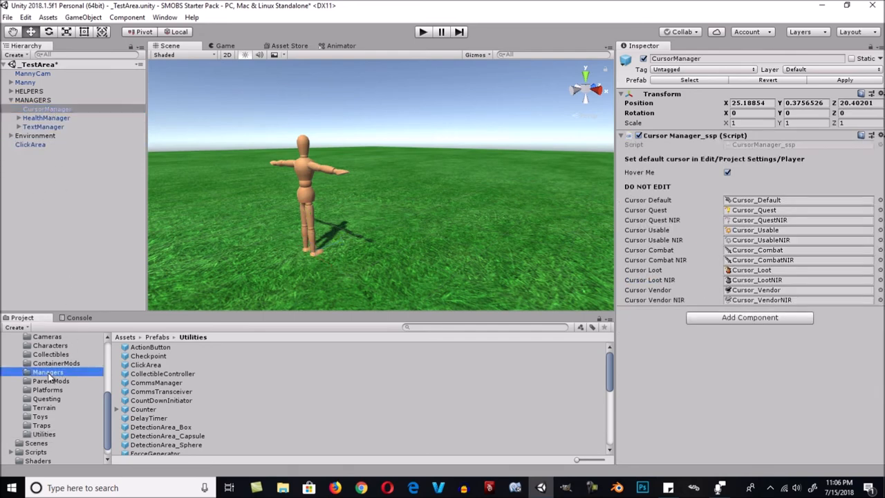
pyautogui.click(144, 347)
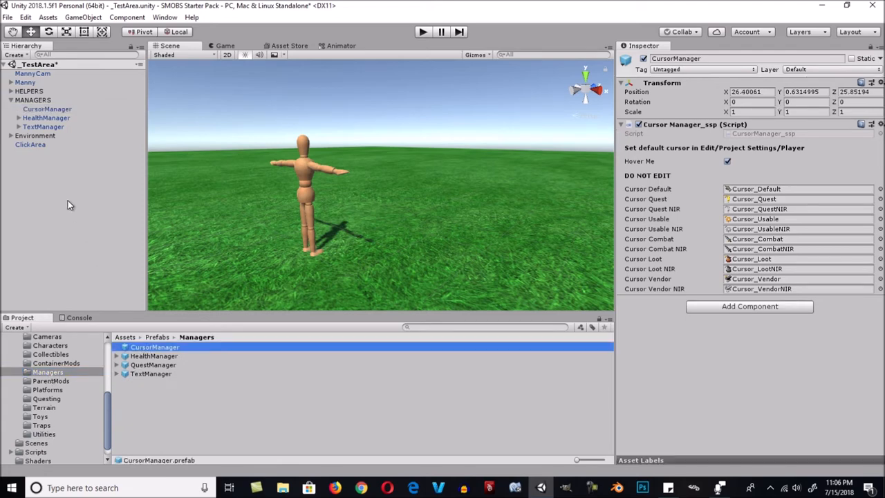
# - Return to the ClickArea, check its Interaction Max Distance, and preview the interaction range in the scene with Show Interaction Distance
pyautogui.click(31, 145)
pyautogui.click(760, 301)
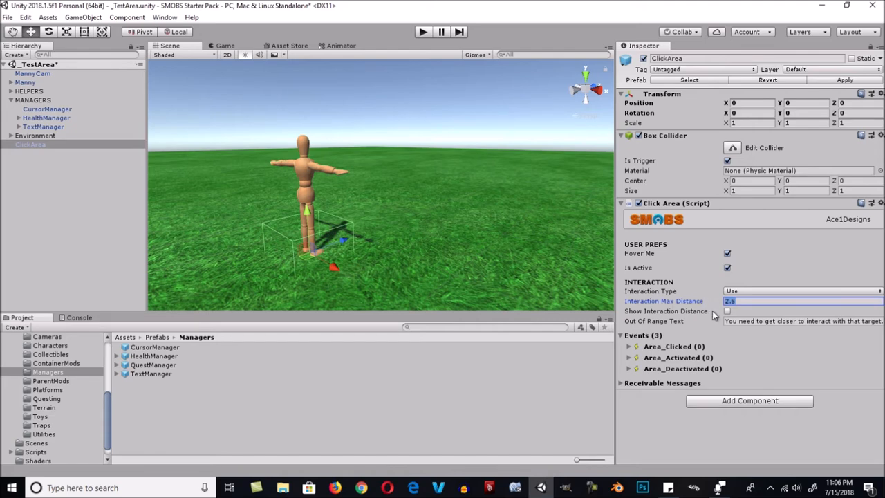
pyautogui.click(712, 310)
pyautogui.click(715, 305)
pyautogui.click(713, 309)
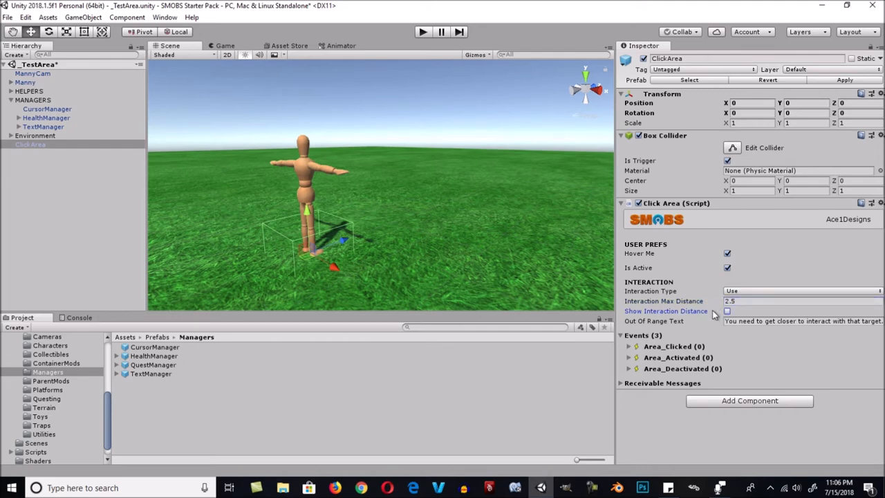
pyautogui.click(728, 311)
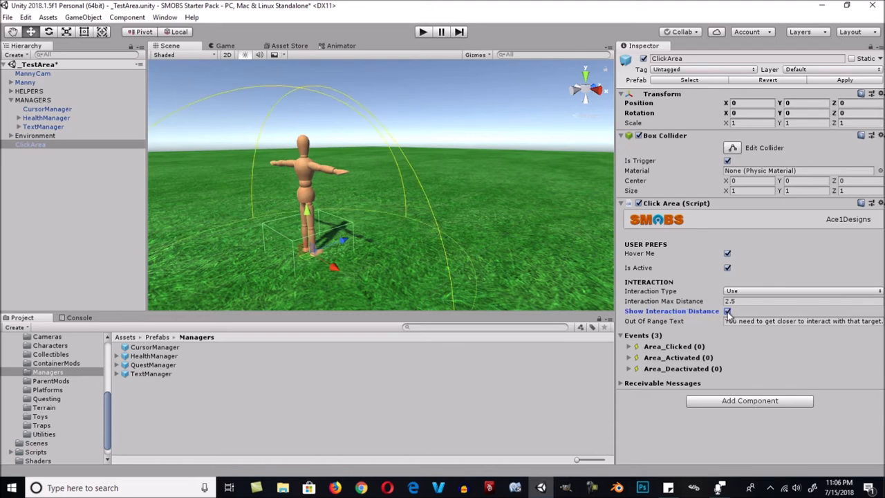
pyautogui.click(728, 312)
pyautogui.click(726, 311)
pyautogui.click(727, 311)
# - Examine the ClickArea's Out Of Range Text and its Area_Clicked, Area_Activated and Area_Deactivated event lists
pyautogui.click(698, 318)
pyautogui.click(741, 323)
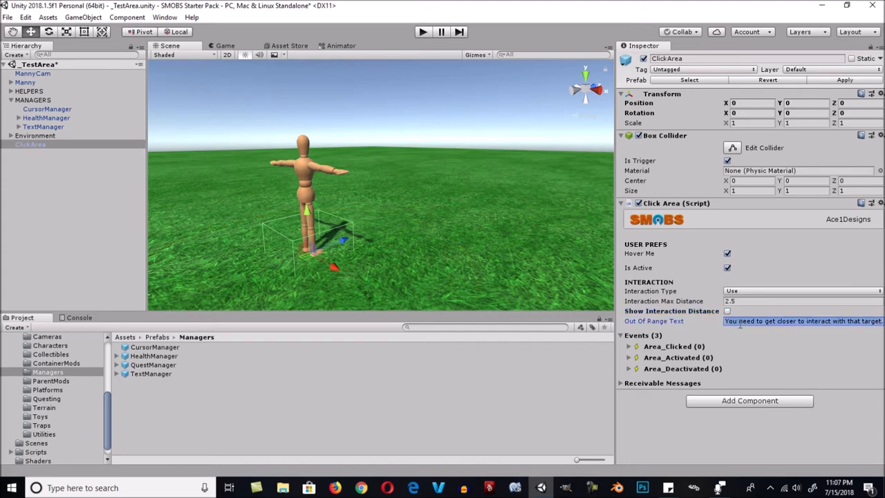
pyautogui.click(699, 322)
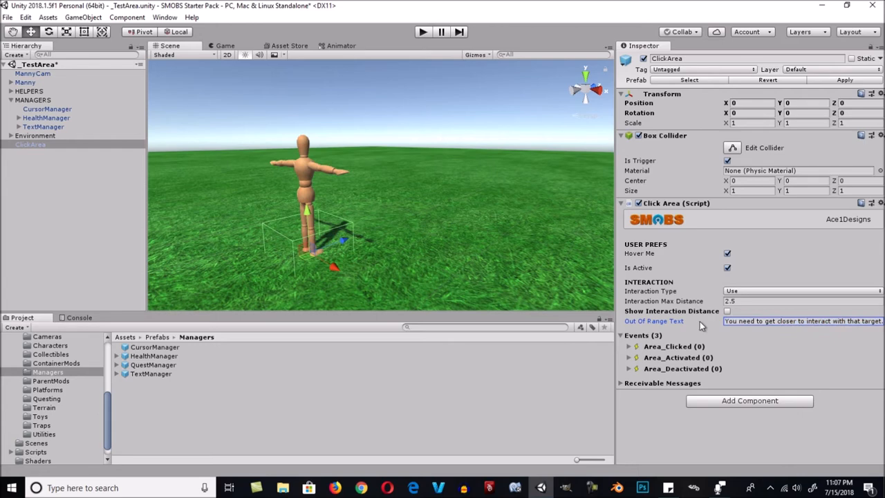
pyautogui.click(628, 347)
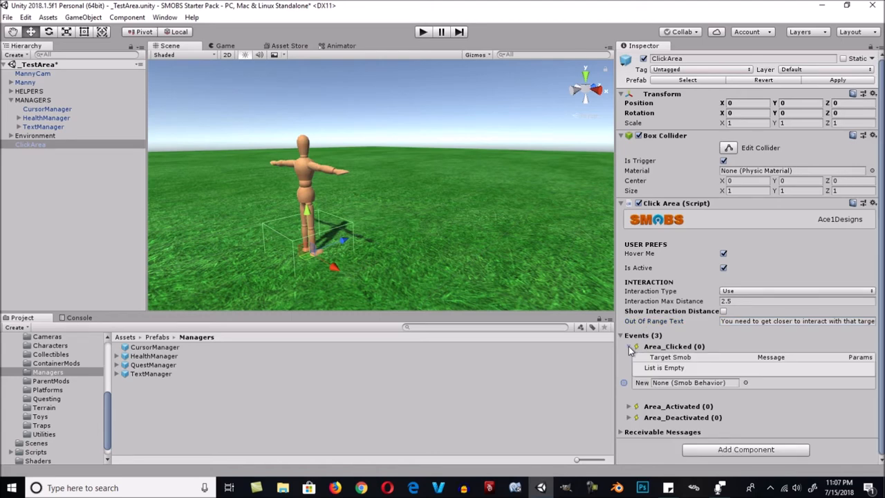
pyautogui.click(629, 346)
pyautogui.click(628, 357)
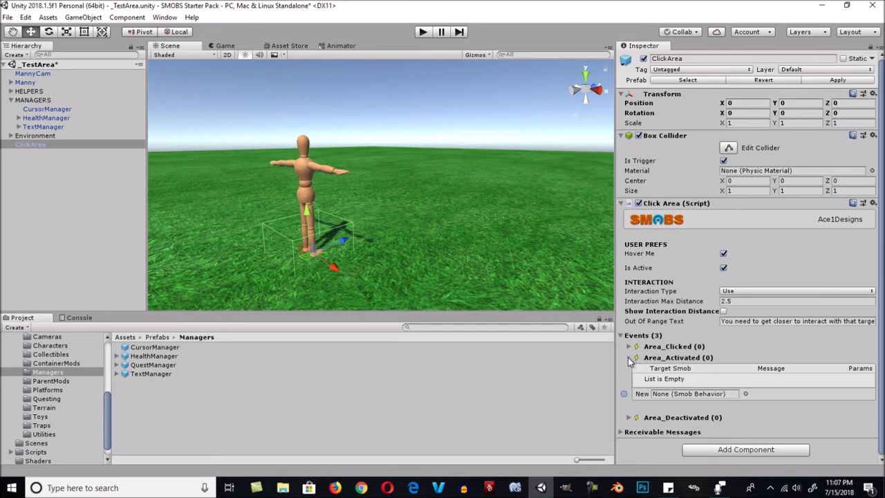
pyautogui.click(628, 356)
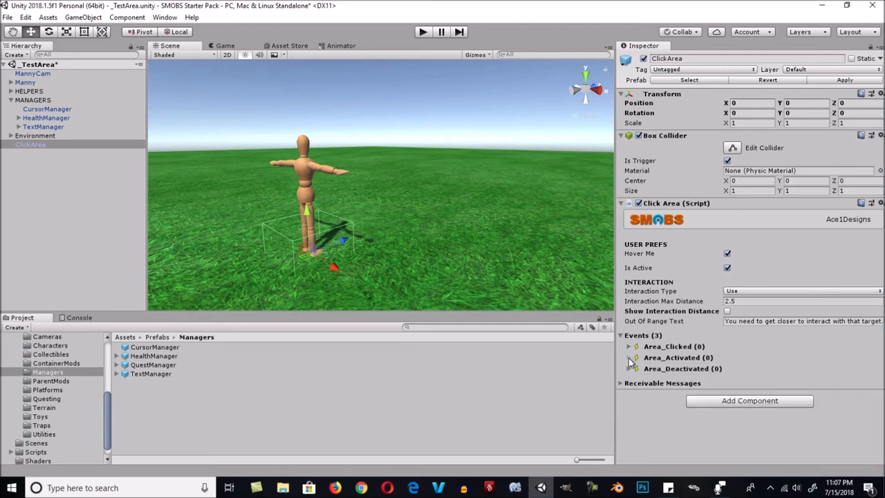
pyautogui.click(629, 369)
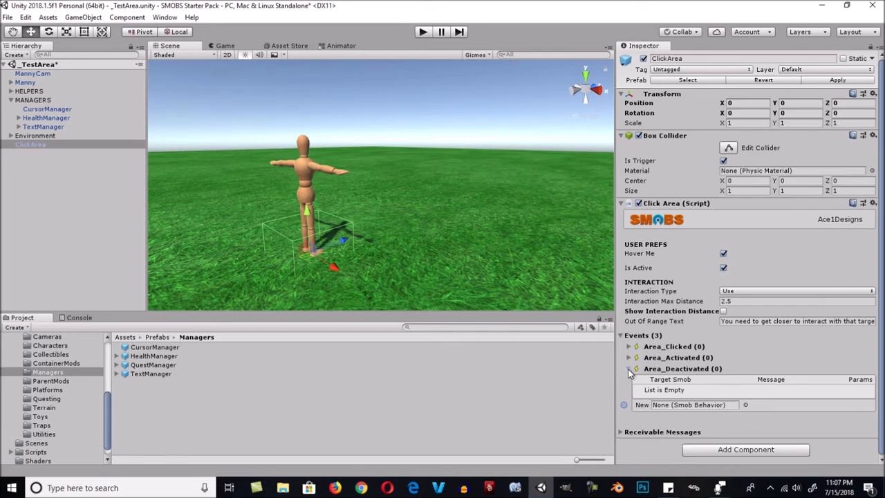
pyautogui.click(629, 370)
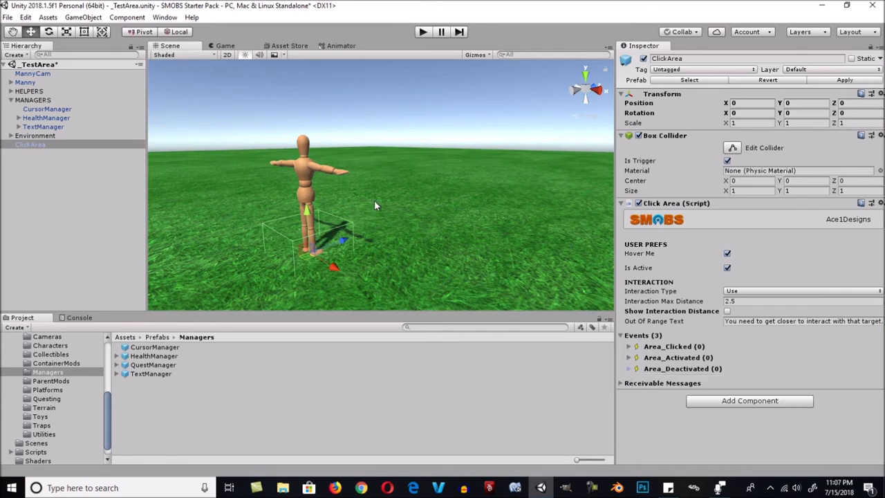
# - Delete the ClickArea object from the scene
pyautogui.keyDown('alt'); pyautogui.moveTo(389, 188); pyautogui.dragTo(339, 218); pyautogui.keyUp('alt')
pyautogui.click(40, 144)
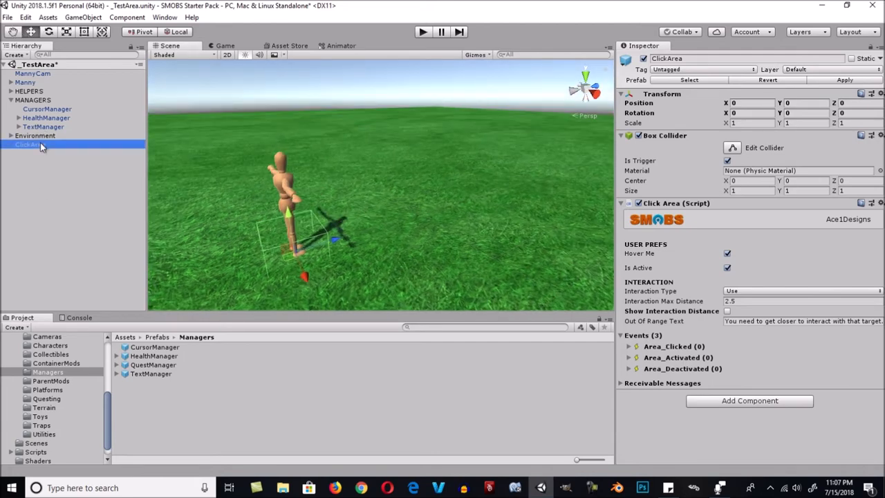
pyautogui.press('Delete')
# - Add a 3D cube to the scene in front of the mannequin
pyautogui.click(14, 55)
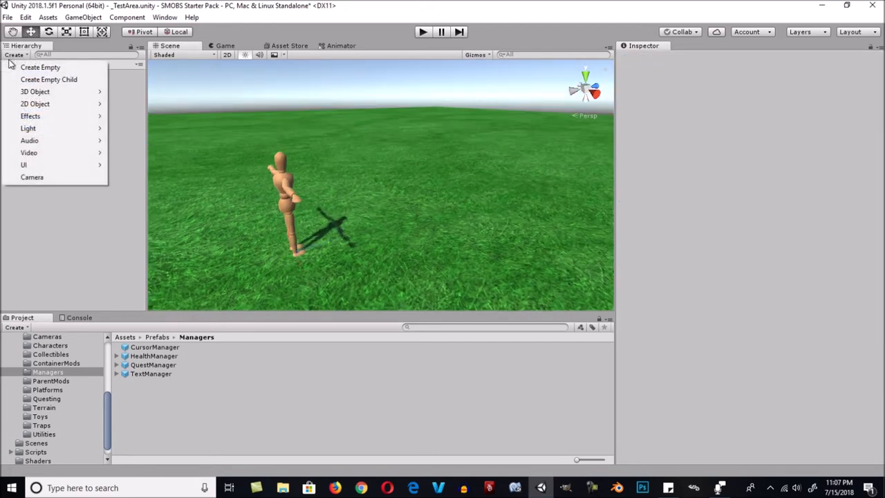
pyautogui.moveTo(34, 91)
pyautogui.click(130, 92)
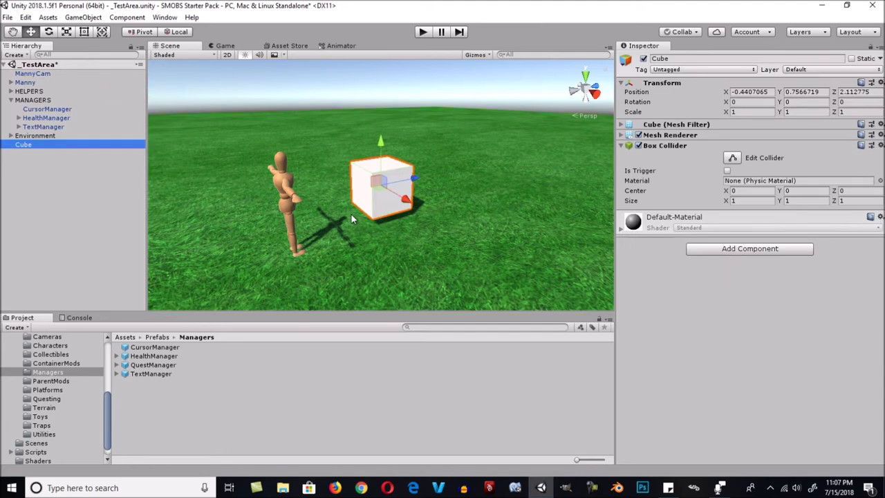
# - Scale the cube into a slim post of about 0.25 × 2.19 × 0.25 and raise it to Y 1.09
pyautogui.press('r')
pyautogui.moveTo(382, 139); pyautogui.dragTo(381, 109)
pyautogui.moveTo(380, 185); pyautogui.dragTo(355, 197)
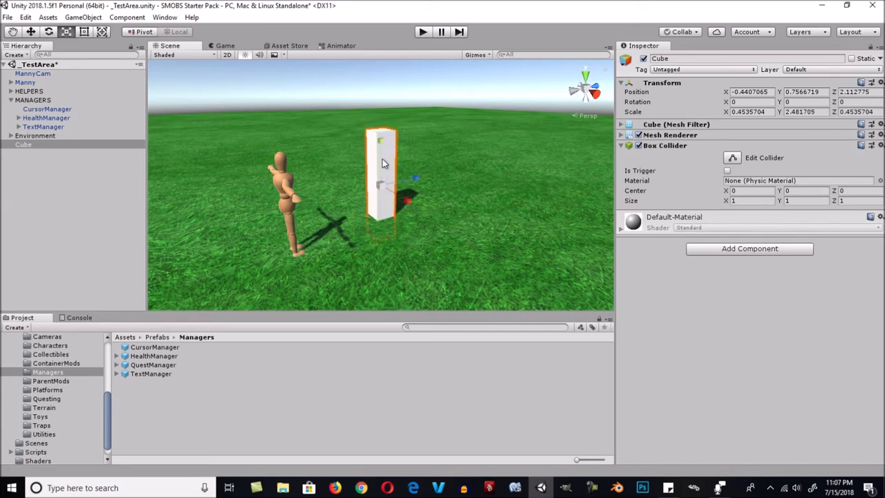
pyautogui.moveTo(382, 141); pyautogui.dragTo(383, 134)
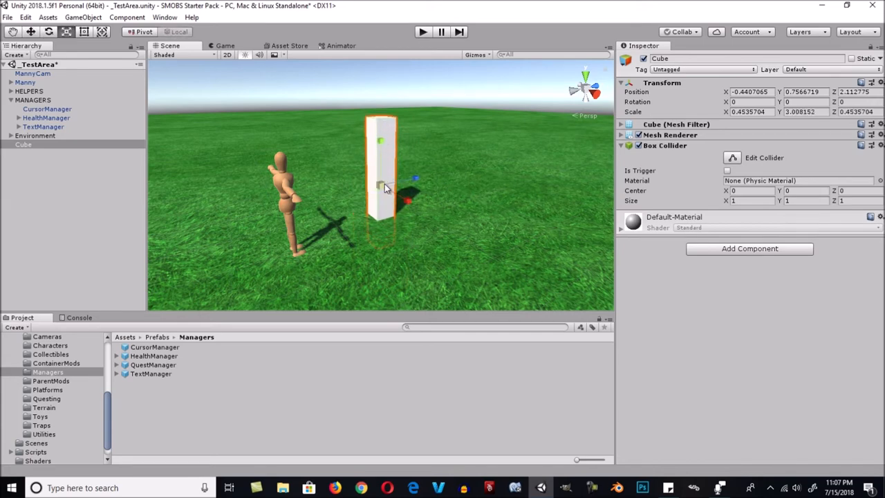
pyautogui.moveTo(377, 186); pyautogui.dragTo(365, 197)
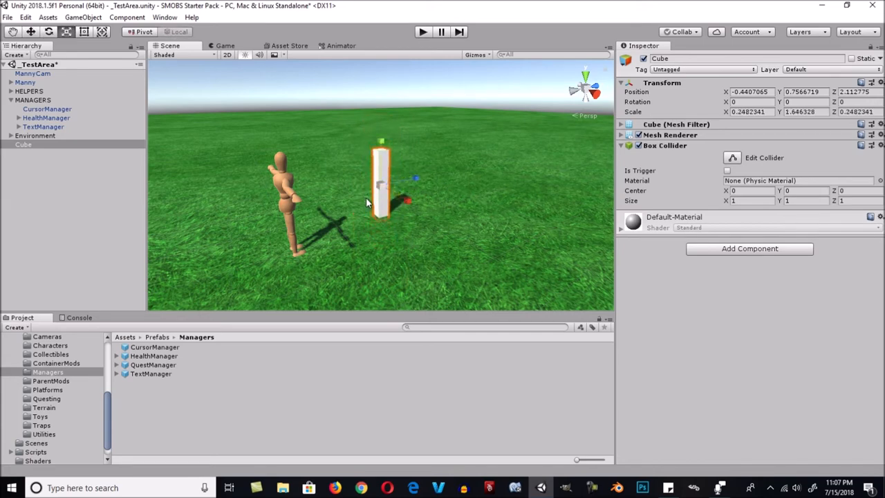
pyautogui.press('w')
pyautogui.moveTo(385, 153); pyautogui.dragTo(381, 111)
pyautogui.press('r')
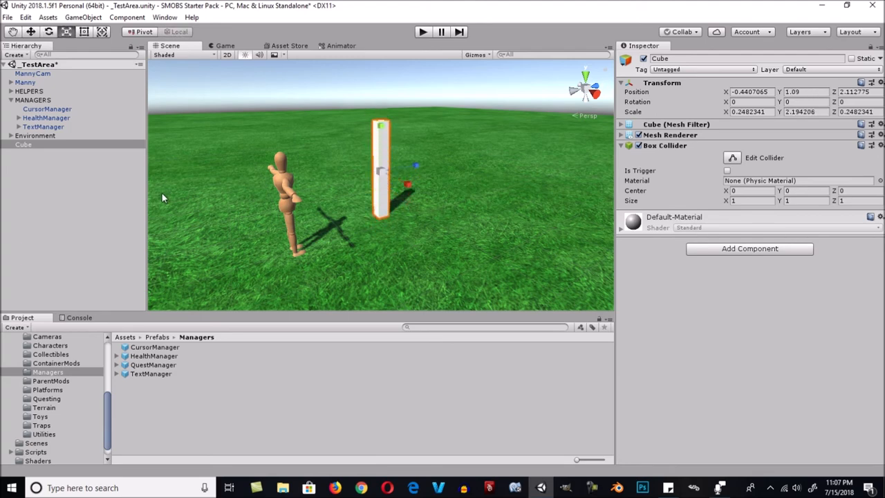
# - Add the ClickArea prefab from the Utilities folder and move it onto the post at X -0.44, Y 1.02, Z 2.07
pyautogui.click(43, 434)
pyautogui.moveTo(147, 364); pyautogui.dragTo(86, 228)
pyautogui.keyDown('alt'); pyautogui.moveTo(230, 258); pyautogui.dragTo(427, 218); pyautogui.keyUp('alt')
pyautogui.press('w')
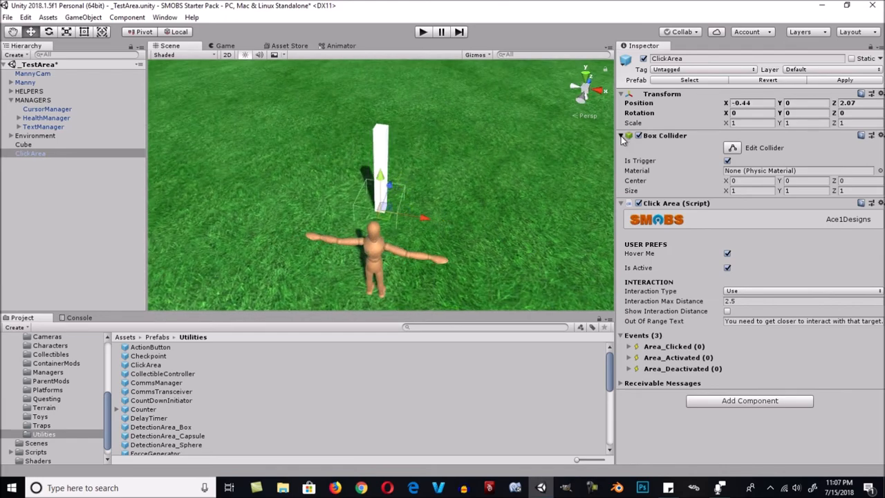
pyautogui.click(622, 135)
pyautogui.click(622, 136)
pyautogui.click(622, 135)
pyautogui.click(622, 135)
pyautogui.keyDown('alt'); pyautogui.moveTo(470, 252); pyautogui.dragTo(392, 204); pyautogui.keyUp('alt')
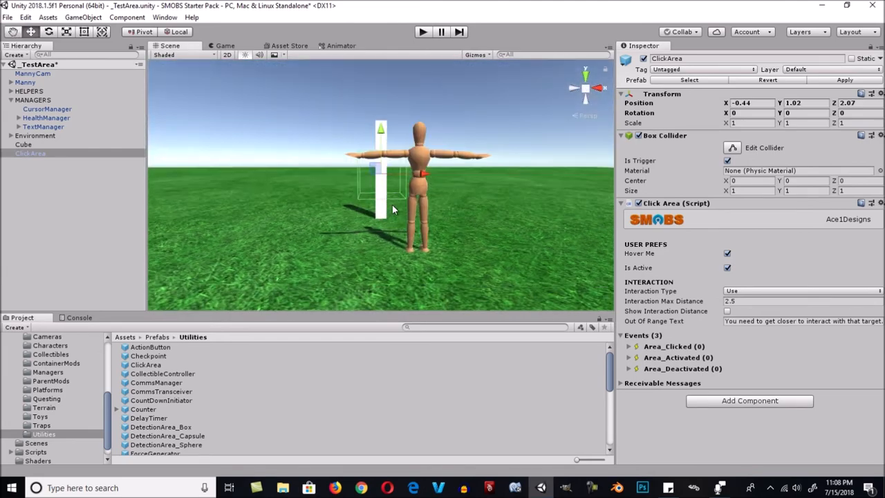
# - Scale the ClickArea to about 0.29 × 2.38 × 0.29 so it encloses the post, and shift it to Z 2.114
pyautogui.press('r')
pyautogui.moveTo(380, 173); pyautogui.dragTo(354, 184)
pyautogui.press('w')
pyautogui.keyDown('alt'); pyautogui.moveTo(262, 186); pyautogui.dragTo(468, 210, button='right'); pyautogui.keyUp('alt')
pyautogui.press('r')
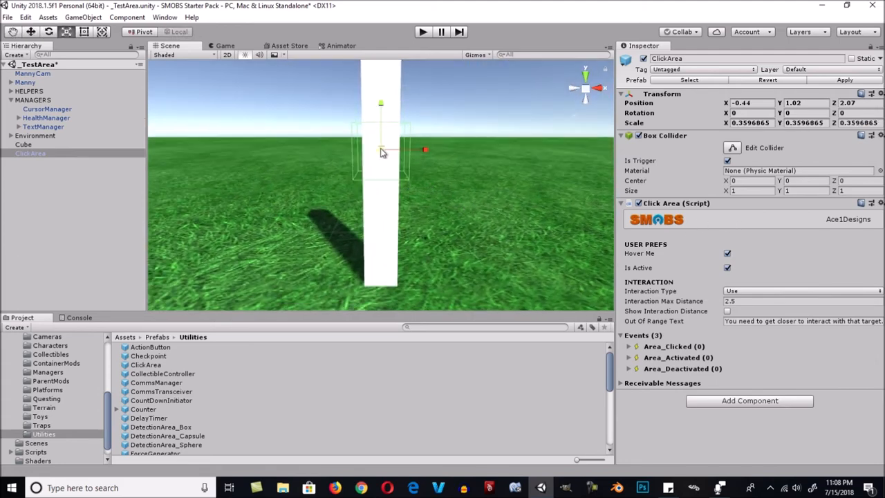
pyautogui.moveTo(380, 151); pyautogui.dragTo(280, 174)
pyautogui.press('w')
pyautogui.moveTo(420, 147); pyautogui.dragTo(423, 152)
pyautogui.press('r')
pyautogui.keyDown('alt'); pyautogui.moveTo(486, 233); pyautogui.dragTo(379, 67); pyautogui.keyUp('alt')
pyautogui.keyDown('alt'); pyautogui.moveTo(380, 130); pyautogui.dragTo(403, 147); pyautogui.keyUp('alt')
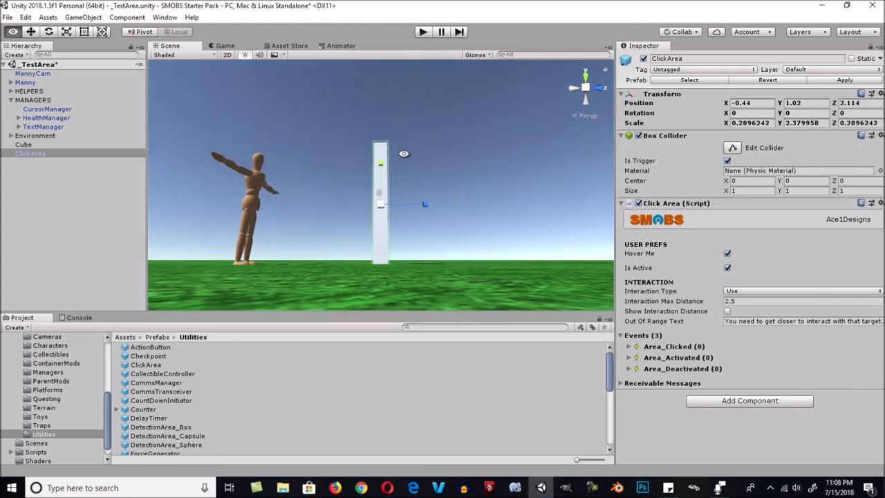
# - Raise the ClickArea to Y 1.09 to align it vertically with the post
pyautogui.press('w')
pyautogui.moveTo(382, 162); pyautogui.dragTo(314, 241)
pyautogui.press('r')
pyautogui.press('w')
# - Lower the Cube and ClickArea together into the ground to Y -1.07, leaving only the post's top exposed
pyautogui.keyDown('ctrl'); pyautogui.click(36, 145); pyautogui.keyUp('ctrl')
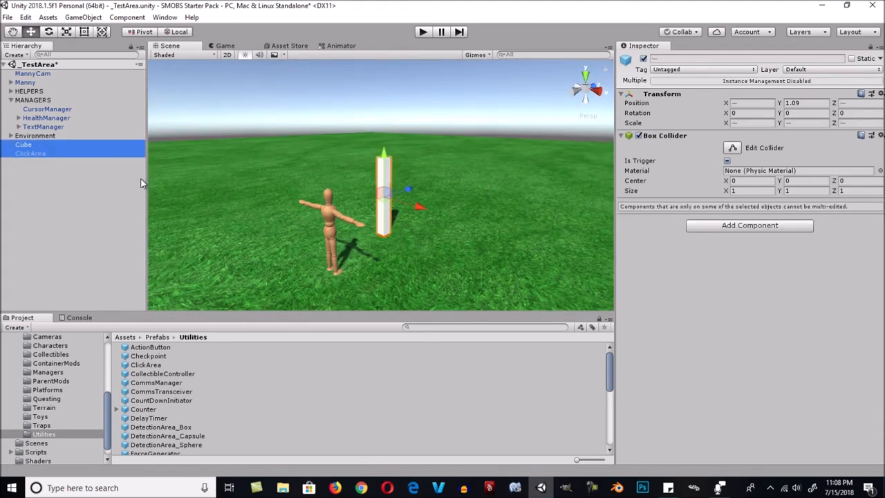
pyautogui.keyDown('alt'); pyautogui.moveTo(166, 188); pyautogui.dragTo(258, 192); pyautogui.keyUp('alt')
pyautogui.moveTo(381, 160); pyautogui.dragTo(384, 224)
pyautogui.keyDown('alt'); pyautogui.moveTo(376, 268); pyautogui.dragTo(384, 178); pyautogui.keyUp('alt')
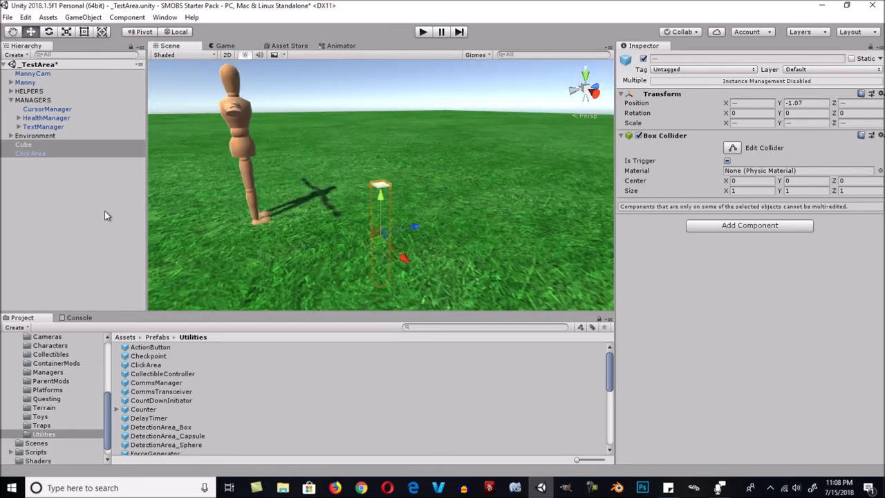
pyautogui.click(91, 192)
pyautogui.keyDown('alt'); pyautogui.moveTo(338, 229); pyautogui.dragTo(368, 212); pyautogui.keyUp('alt')
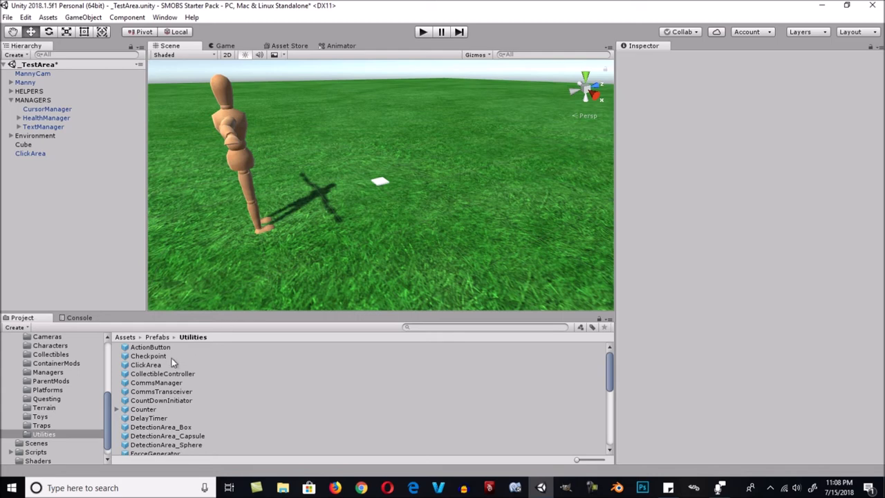
# - Add the BackAndForthMod prefab from ContainerMods and move it next to the sunken post at X -0.439, Y 0, Z 2.579
pyautogui.click(56, 364)
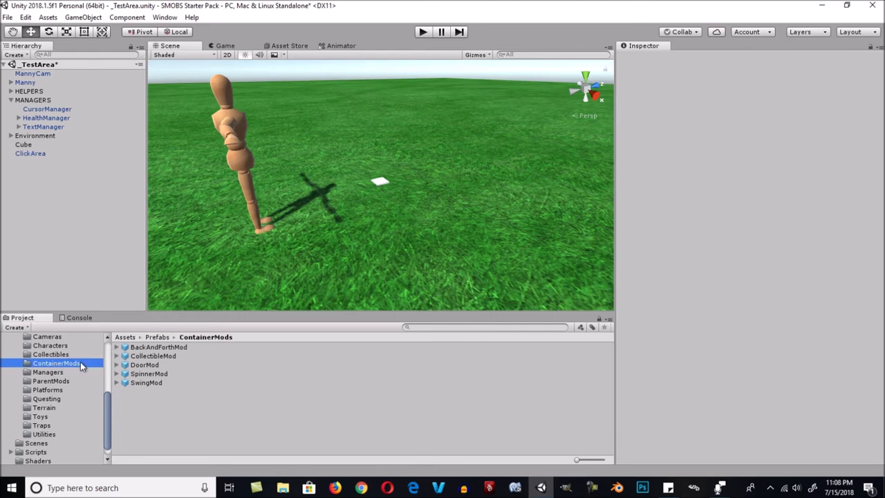
pyautogui.moveTo(153, 353); pyautogui.dragTo(55, 210)
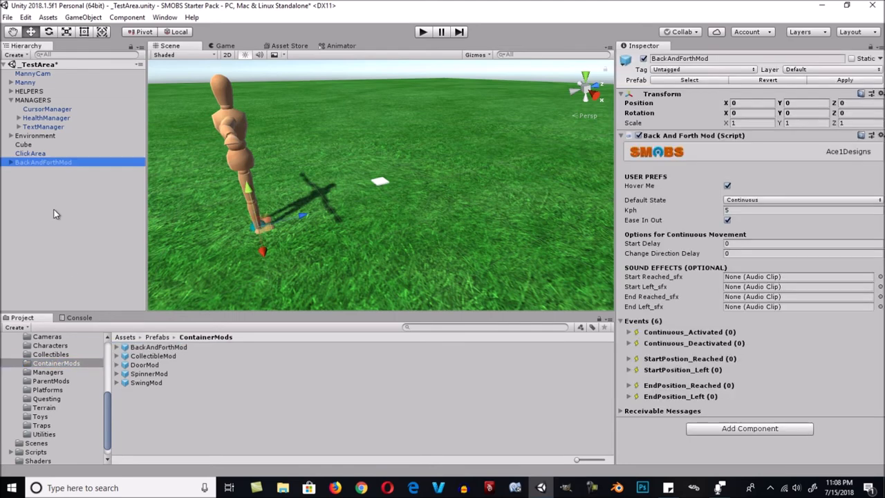
pyautogui.keyDown('alt'); pyautogui.moveTo(237, 222); pyautogui.dragTo(258, 243, button='right'); pyautogui.keyUp('alt')
pyautogui.moveTo(262, 229); pyautogui.dragTo(381, 198)
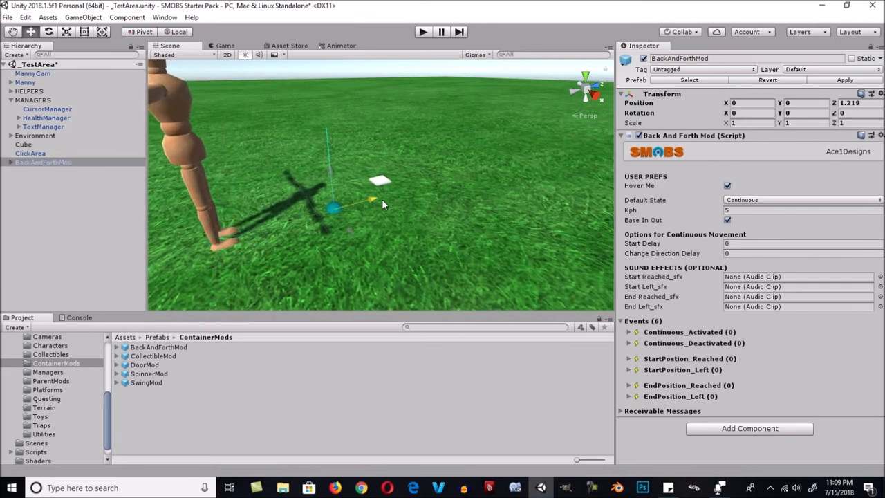
pyautogui.keyDown('alt'); pyautogui.moveTo(378, 242); pyautogui.dragTo(349, 218); pyautogui.keyUp('alt')
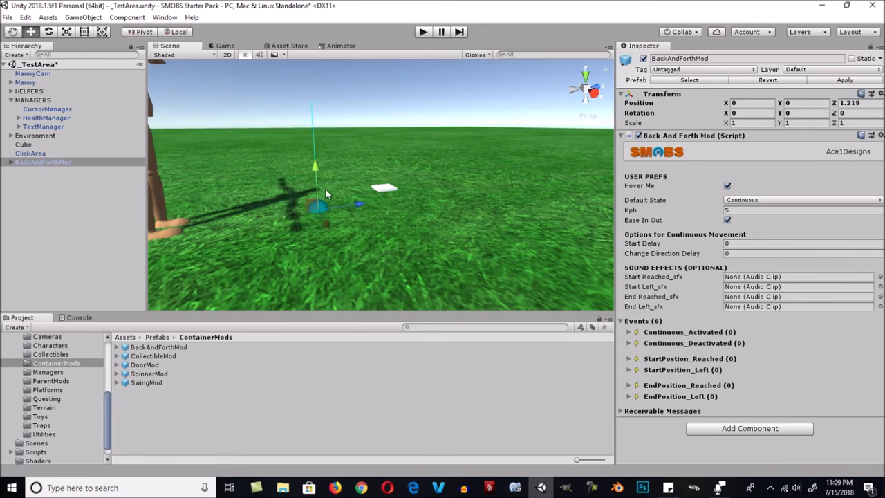
pyautogui.moveTo(361, 203); pyautogui.dragTo(440, 183)
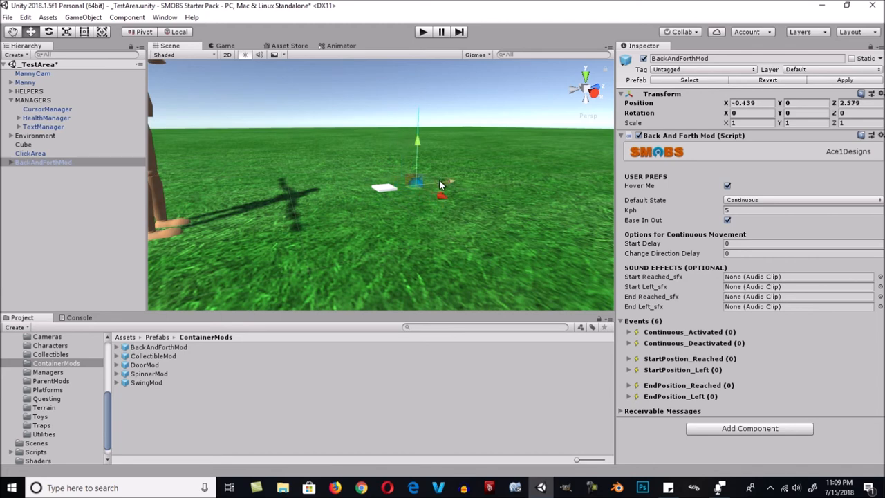
pyautogui.moveTo(410, 102); pyautogui.dragTo(406, 249, button='middle')
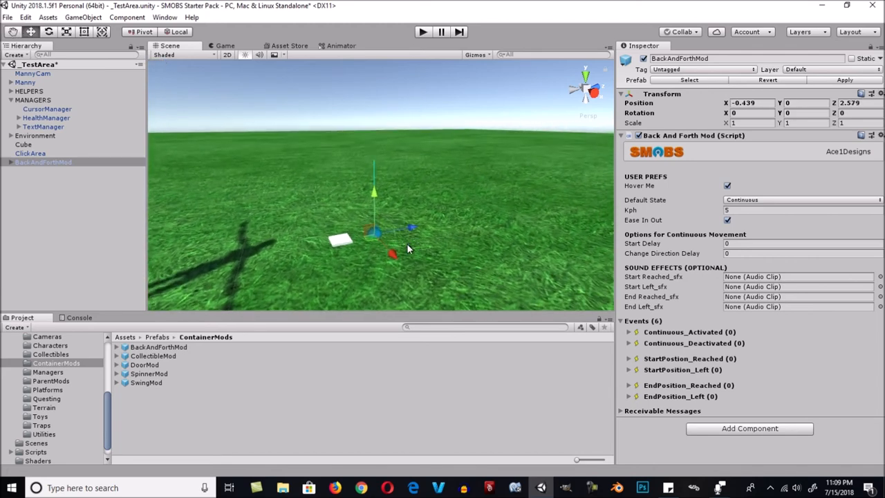
# - Scale the BackAndForthMod uniformly to about 2.03 so its travel line roughly matches the post's height
pyautogui.press('r')
pyautogui.moveTo(375, 235); pyautogui.dragTo(421, 246)
pyautogui.scroll(-5, 437, 254)
pyautogui.keyDown('alt'); pyautogui.moveTo(437, 253); pyautogui.dragTo(377, 233); pyautogui.keyUp('alt')
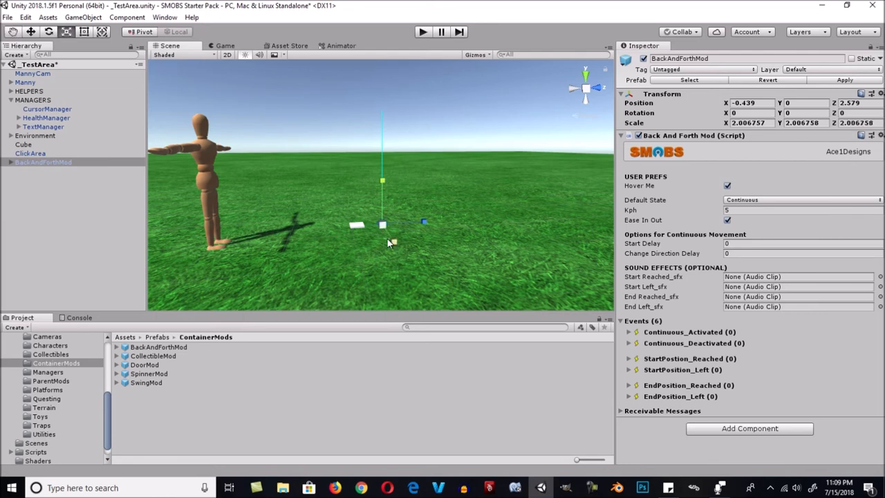
pyautogui.keyDown('alt'); pyautogui.moveTo(381, 286); pyautogui.dragTo(385, 262); pyautogui.keyUp('alt')
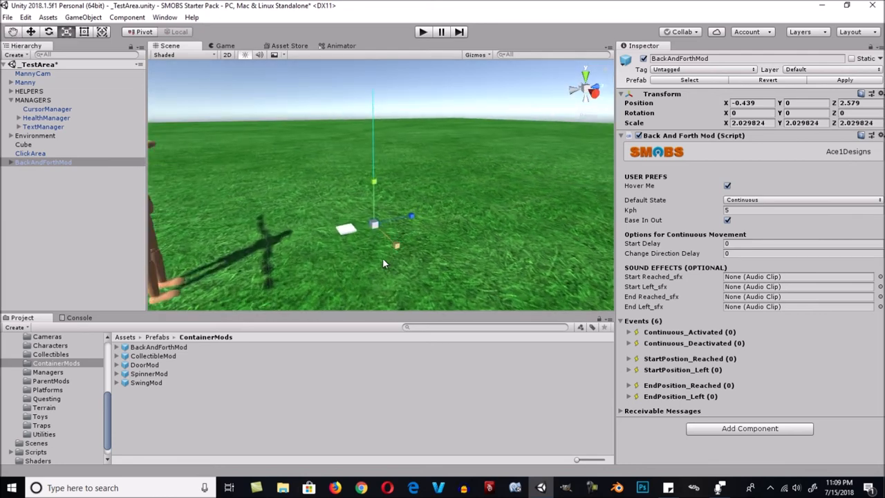
# - Set the BackAndForthMod's Default State to Start Position and disable Ease In Out
pyautogui.click(736, 201)
pyautogui.click(747, 226)
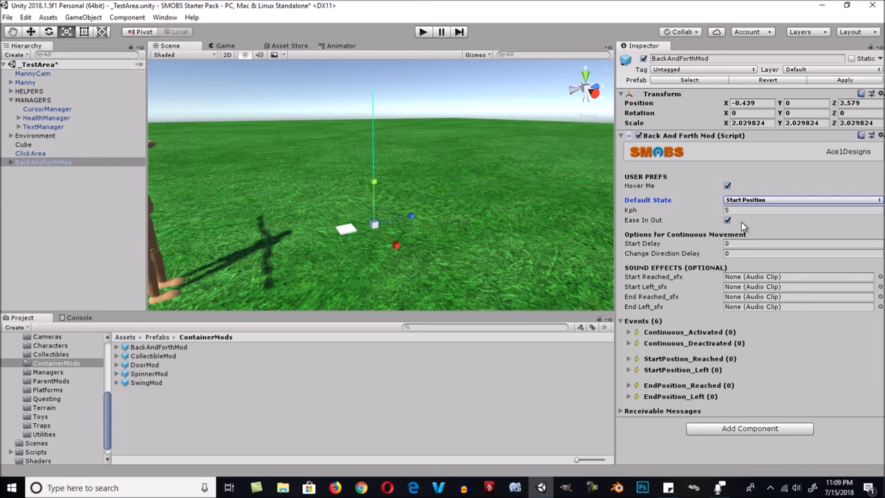
pyautogui.click(726, 220)
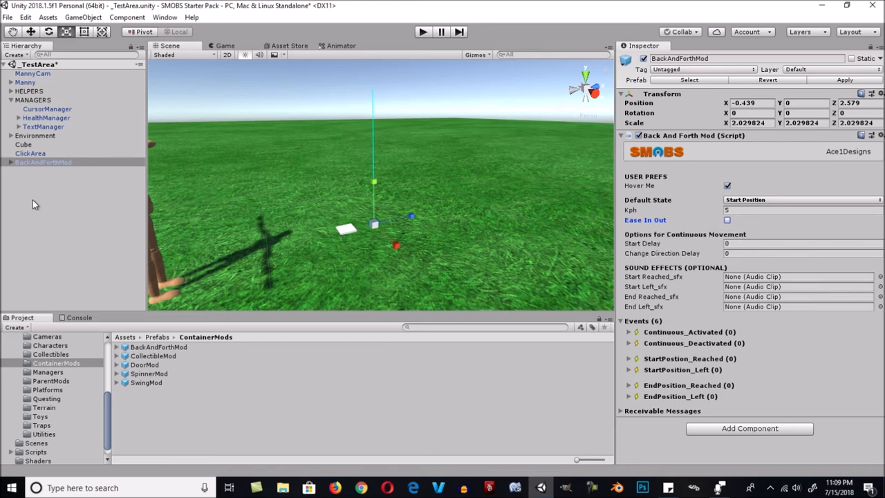
# - Parent the Cube and ClickArea together under the BackAndForthContainer inside BackAndForthMod
pyautogui.click(31, 164)
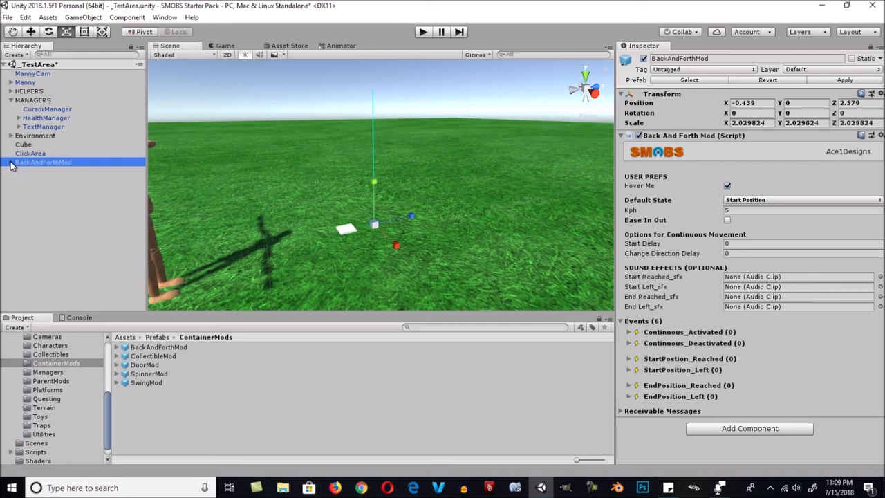
pyautogui.click(11, 163)
pyautogui.click(27, 145)
pyautogui.keyDown('ctrl'); pyautogui.click(32, 153); pyautogui.keyUp('ctrl')
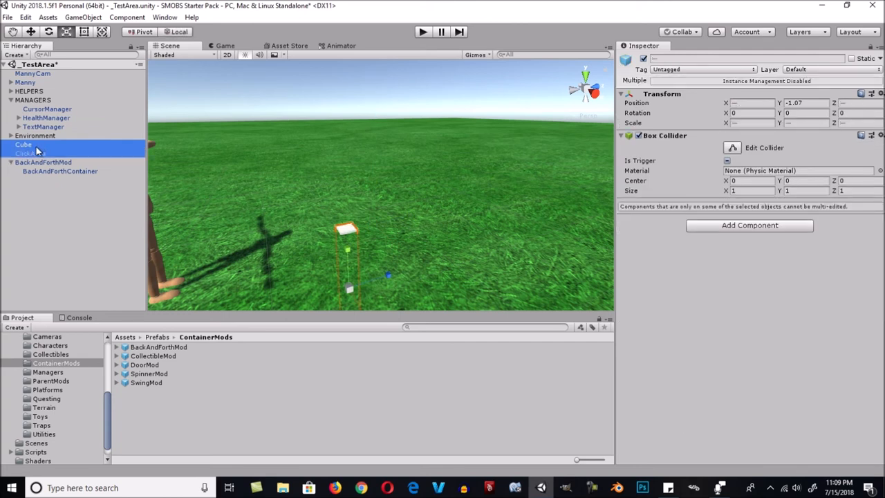
pyautogui.moveTo(36, 147); pyautogui.dragTo(64, 174)
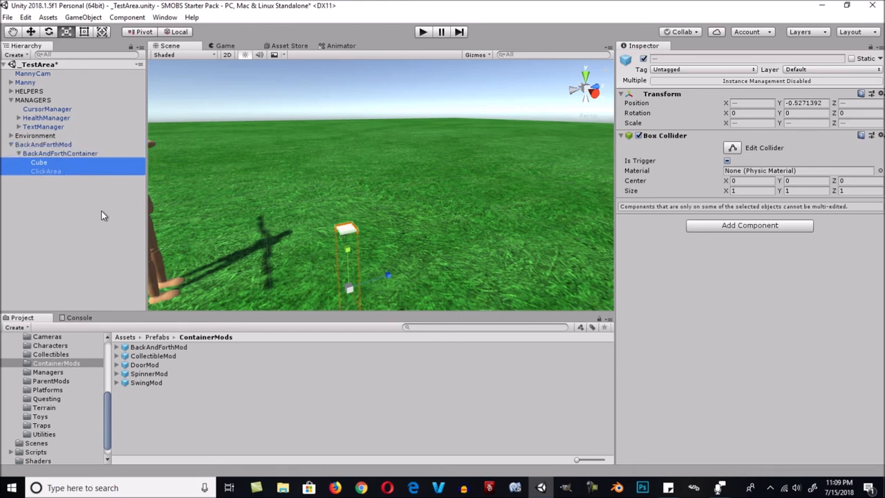
pyautogui.keyDown('alt'); pyautogui.moveTo(330, 263); pyautogui.dragTo(295, 242); pyautogui.keyUp('alt')
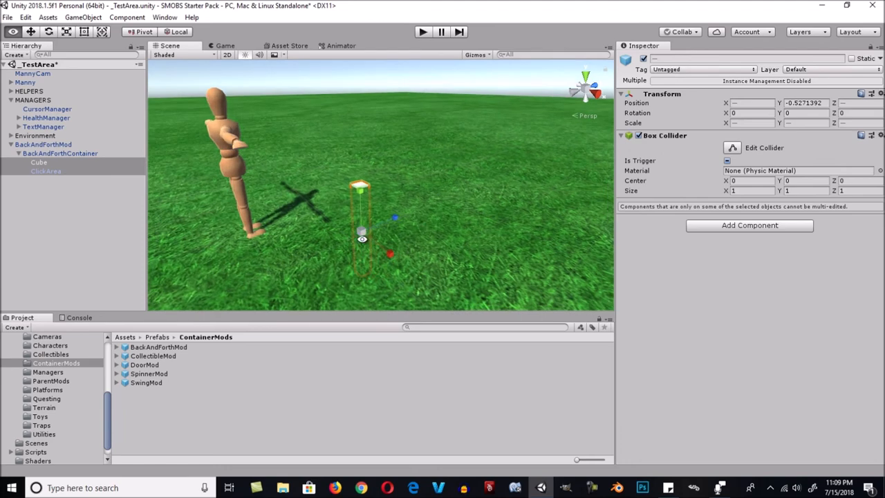
pyautogui.click(65, 211)
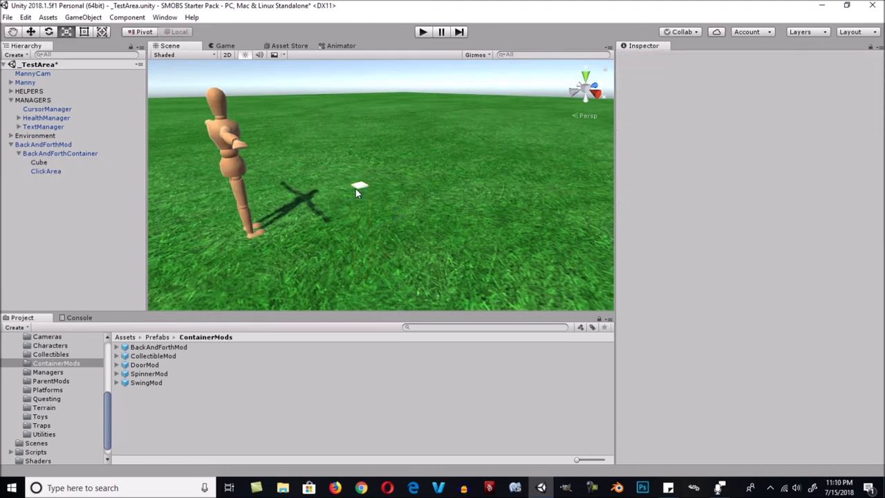
# - Add an Area_Clicked event to the ClickArea that sends the TogglePosition message to BackAndForthMod
pyautogui.click(54, 171)
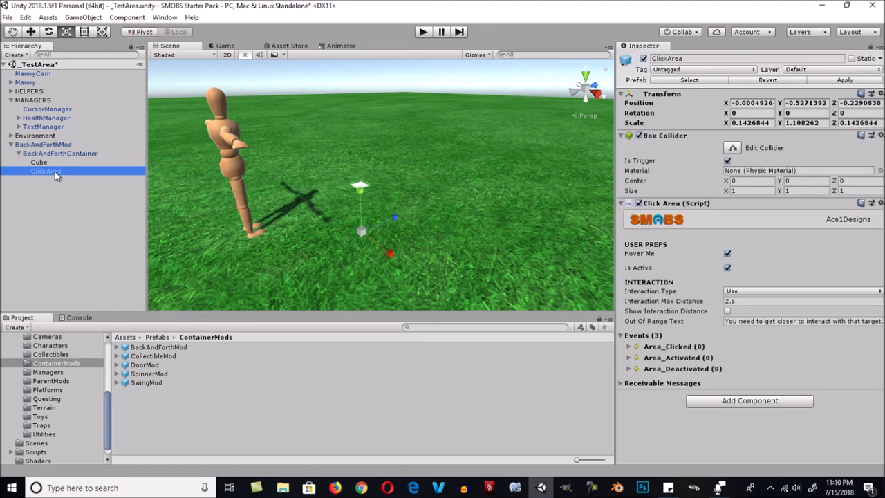
pyautogui.click(629, 347)
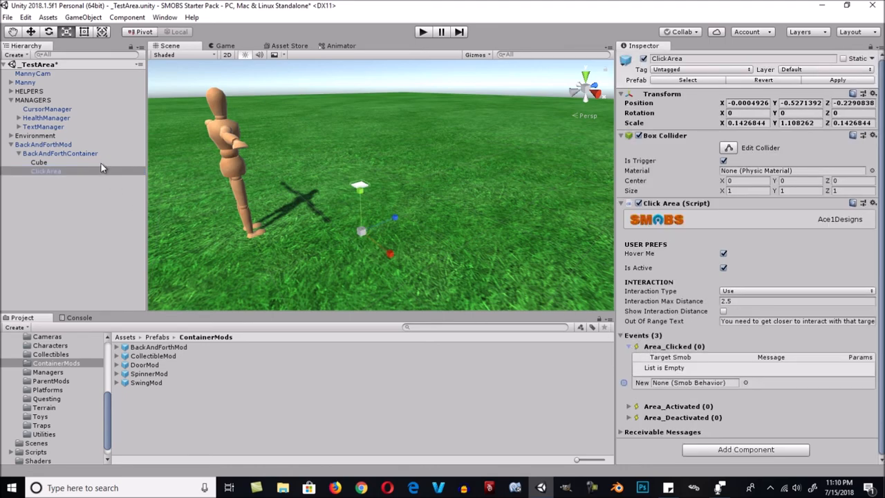
pyautogui.moveTo(40, 145); pyautogui.dragTo(690, 387)
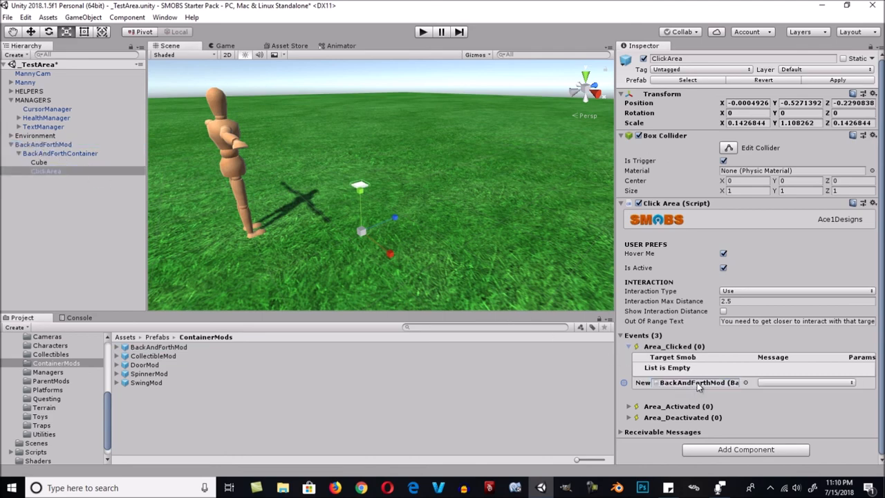
pyautogui.click(765, 382)
pyautogui.click(787, 419)
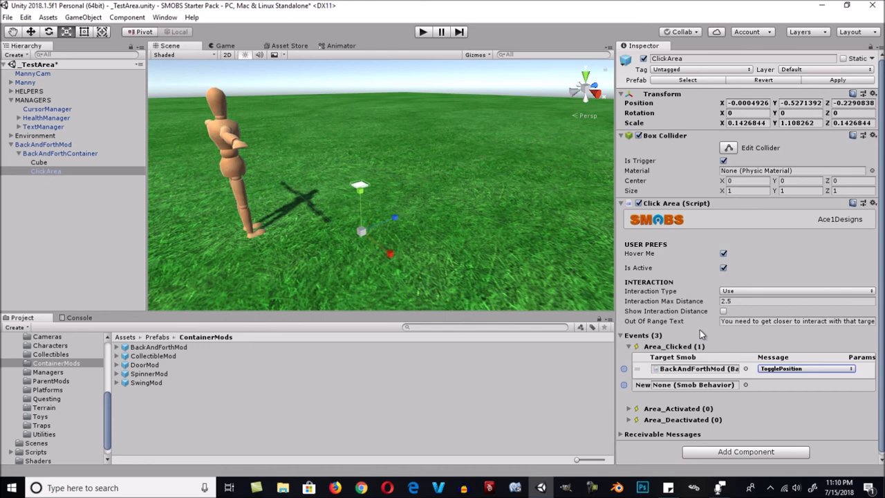
# - Run the scene and test the ClickArea by toggling the post up and back down
pyautogui.click(423, 32)
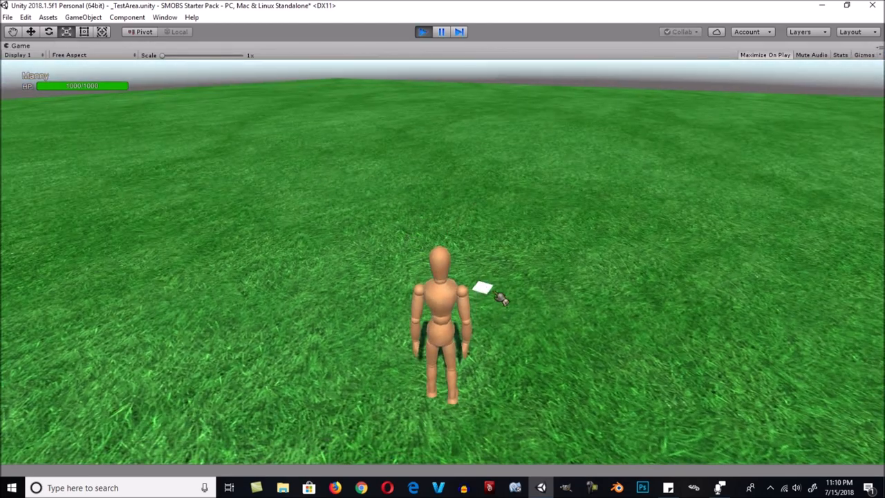
pyautogui.click(489, 293)
pyautogui.press('a')
pyautogui.press('d')
pyautogui.press('a')
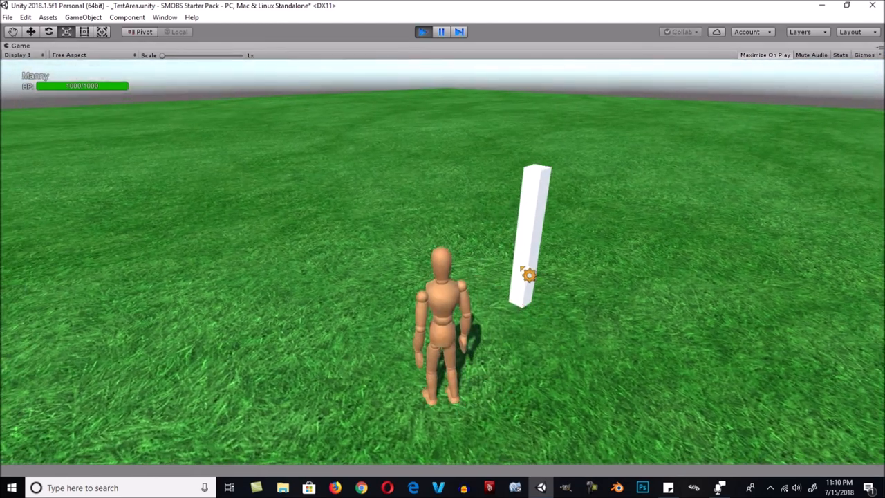
pyautogui.click(527, 269)
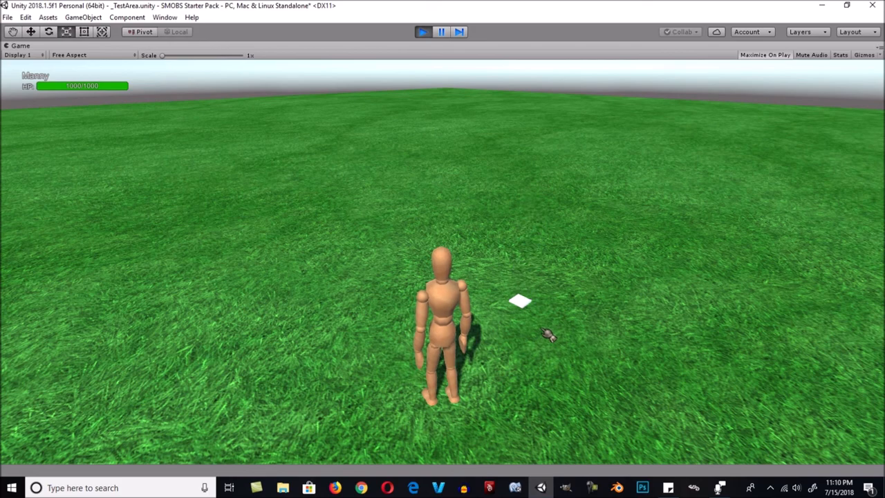
# - Walk the character around the post and toggle it again from other positions to test the interaction
pyautogui.press('d')
pyautogui.press('a')
pyautogui.click(498, 305)
pyautogui.press('w')
pyautogui.moveTo(476, 360); pyautogui.dragTo(572, 329, button='right')
pyautogui.click(553, 291)
pyautogui.click(542, 325)
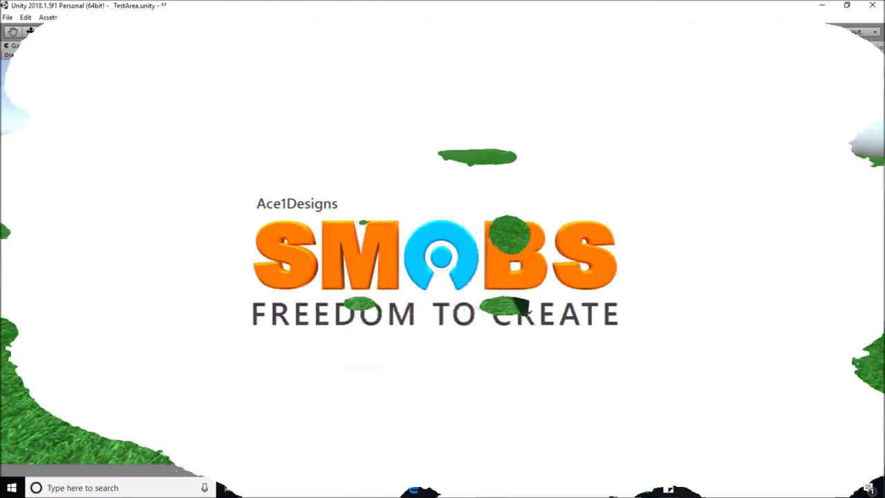